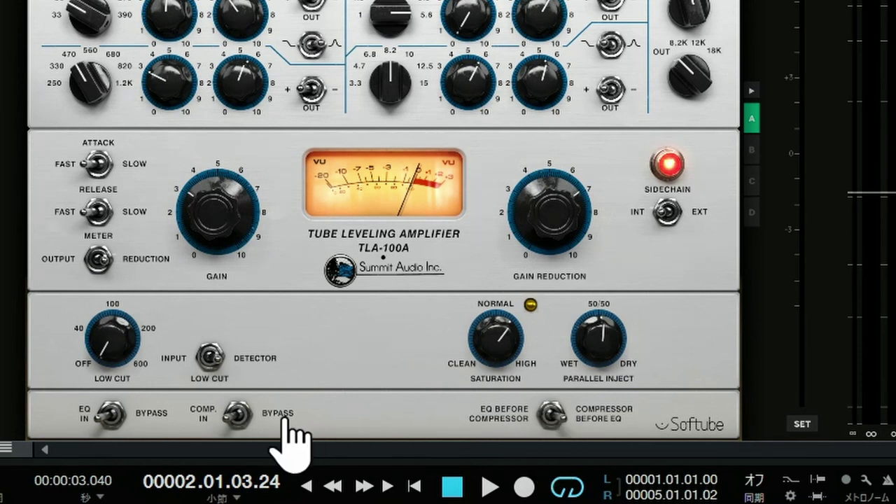
- Try the in/bypass switches of the Grand Channel's compressor and EQ sections
click(235, 419)
click(234, 418)
click(110, 424)
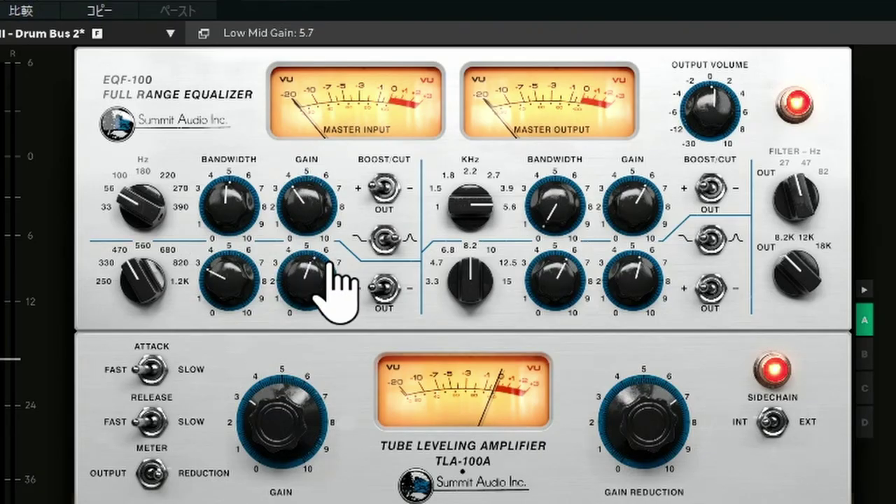
- Flip the EQF-100's low band boost/cut switch to Cut, set that band's gain to 6.7, and close the plug-in
double_click(318, 209)
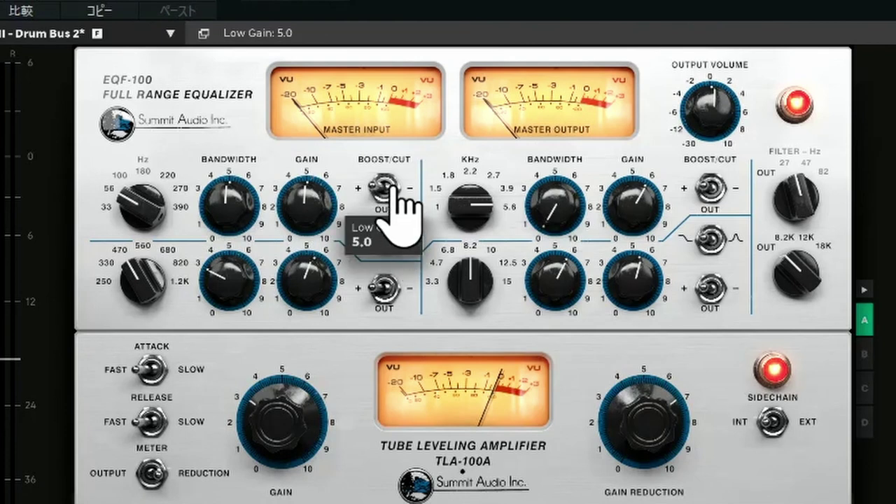
click(391, 190)
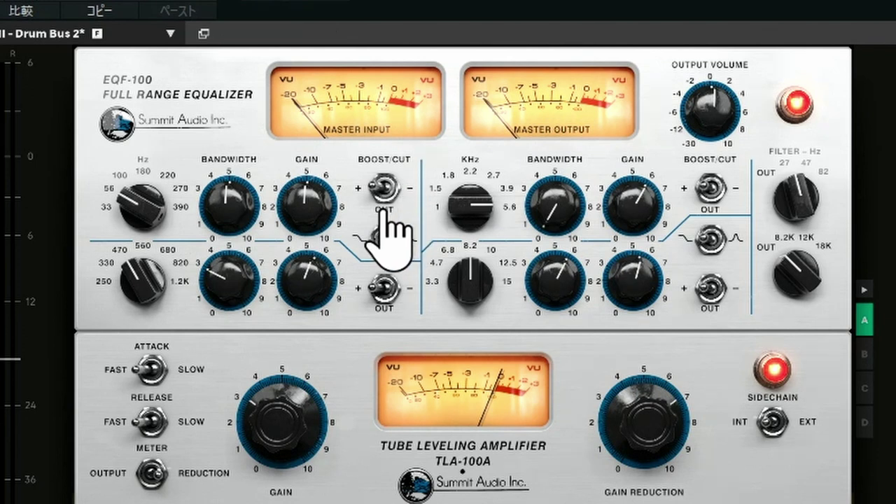
drag(303, 226, 304, 200)
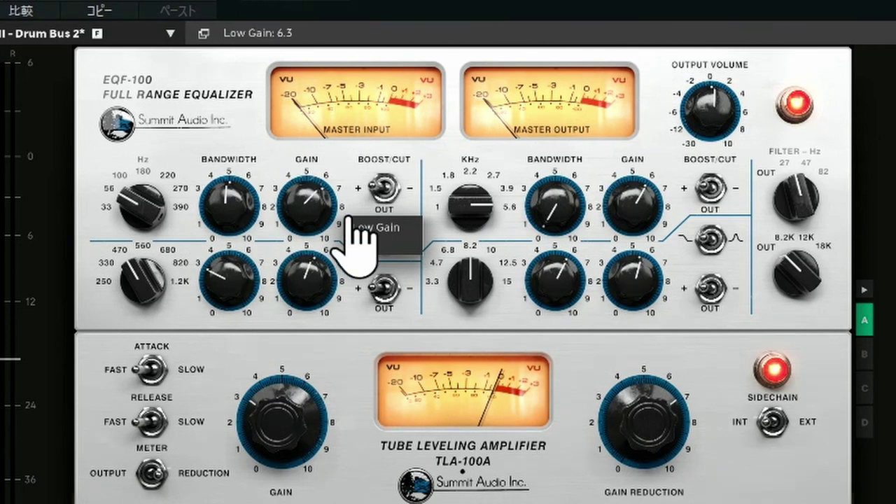
drag(381, 191, 436, 196)
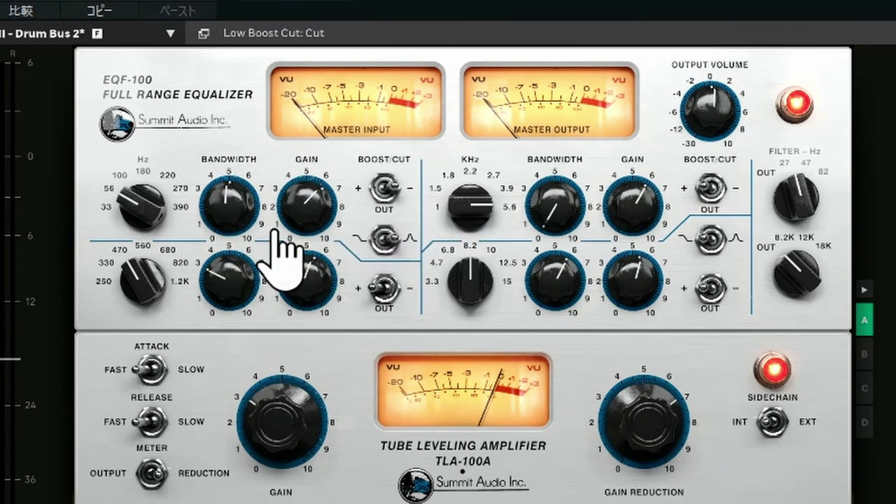
drag(296, 201, 296, 193)
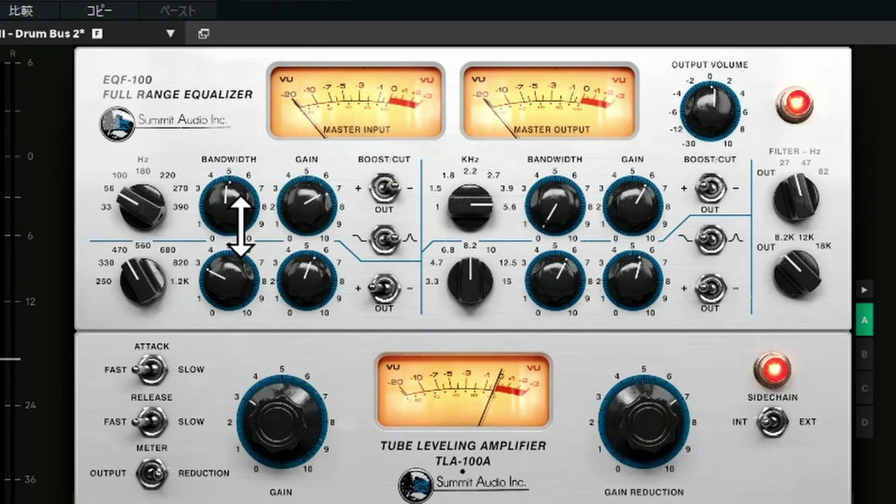
drag(295, 224, 297, 221)
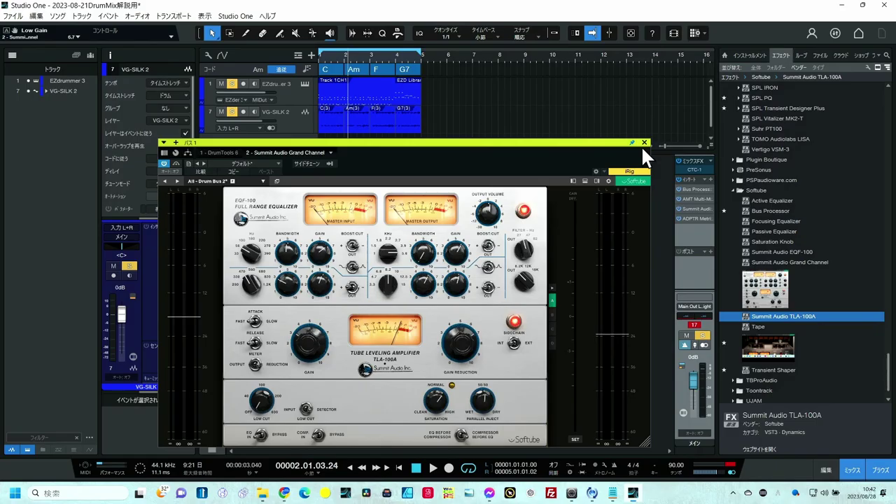
click(643, 142)
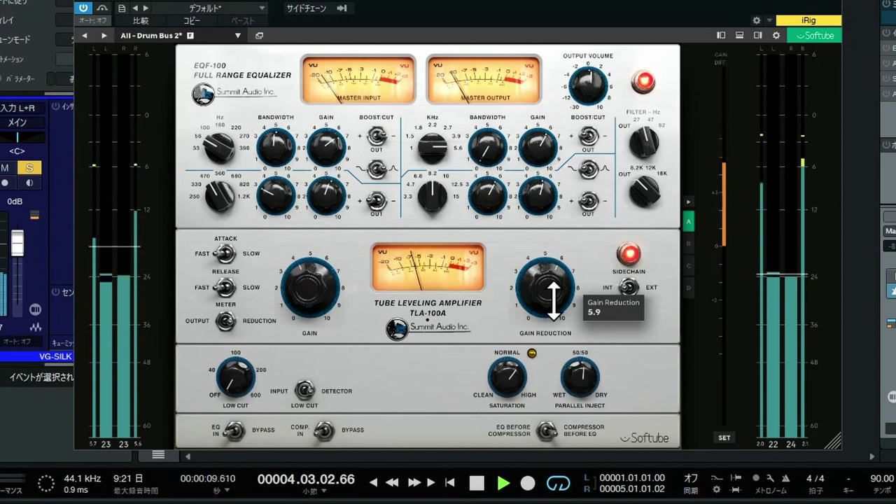
- Mute the VG-SILK 2 track during playback and compare the drum bus with the Summit Audio Grand Channel bypassed and active
scroll(553, 301, up, 1)
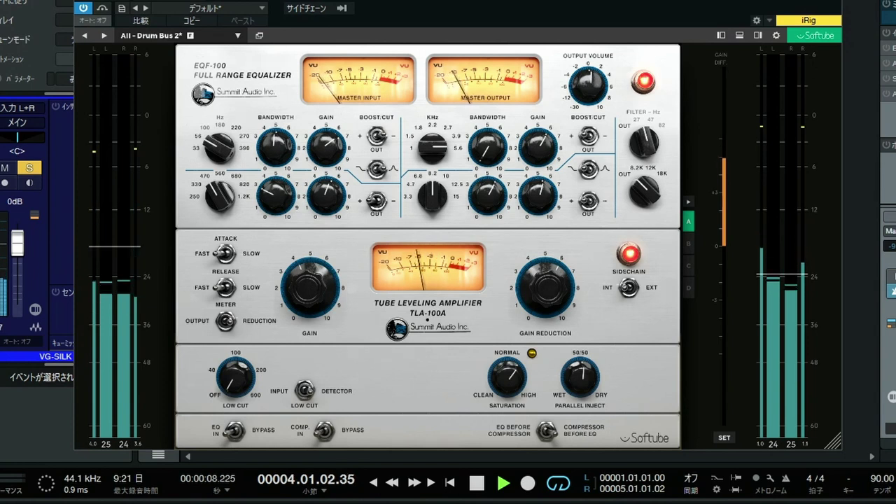
key(m)
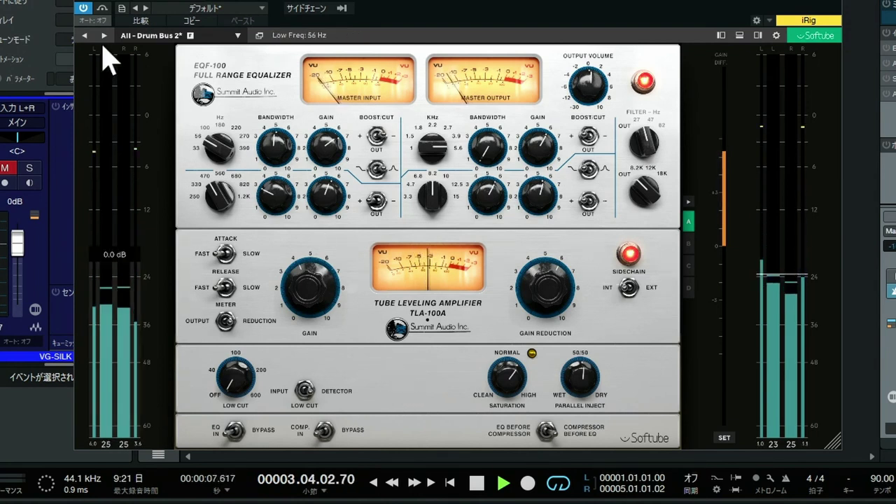
click(84, 8)
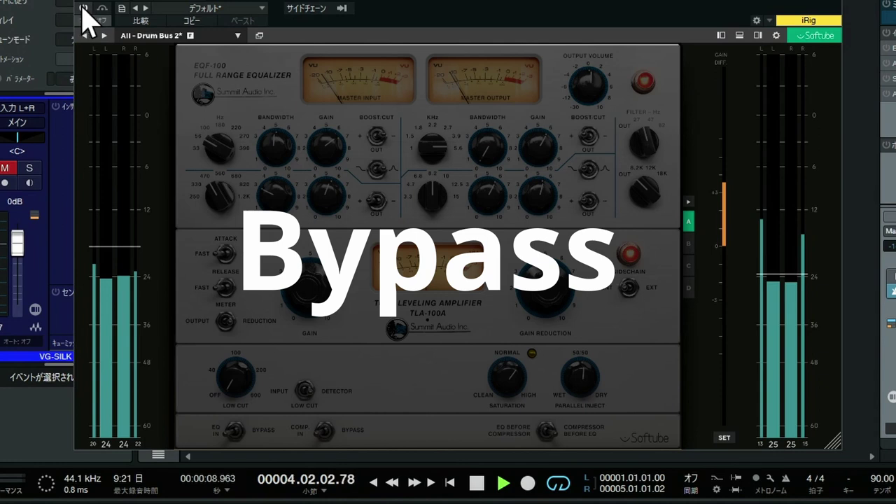
click(83, 9)
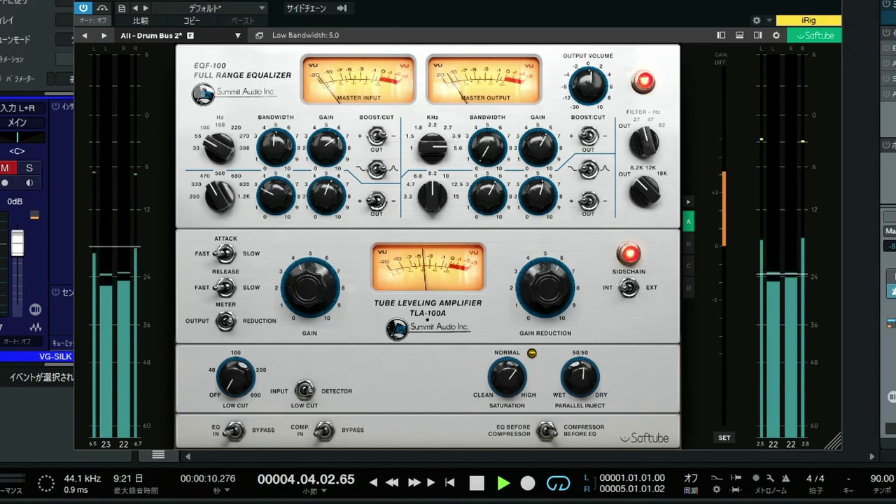
- Solo the VG-SILK 2 track and lower its fader to -3.6 dB, ending playback and closing the plug-in window
key(s)
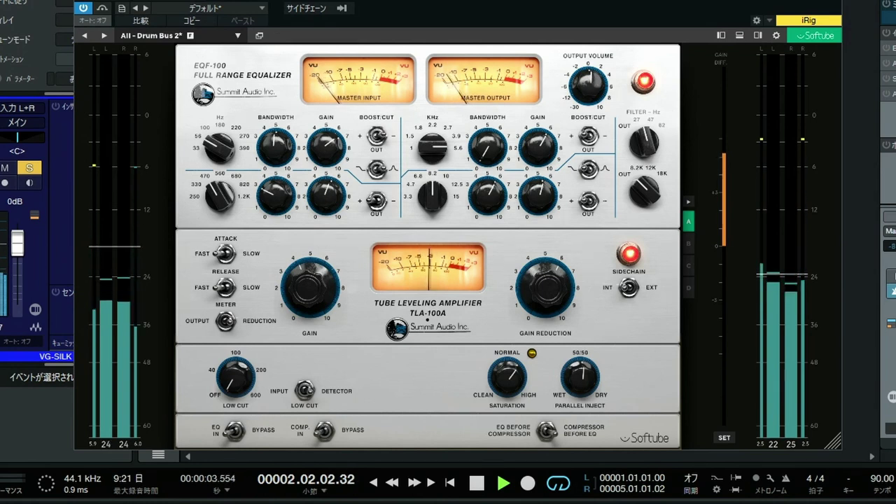
drag(17, 242, 18, 248)
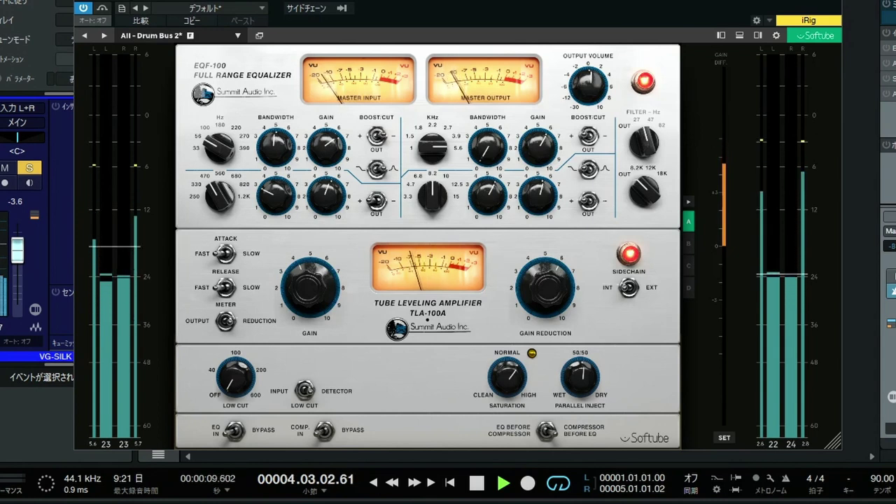
key(space)
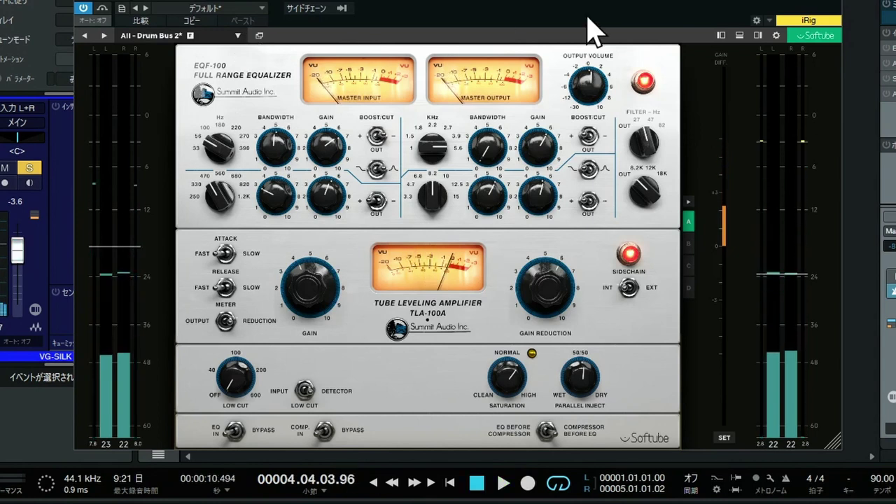
click(832, 0)
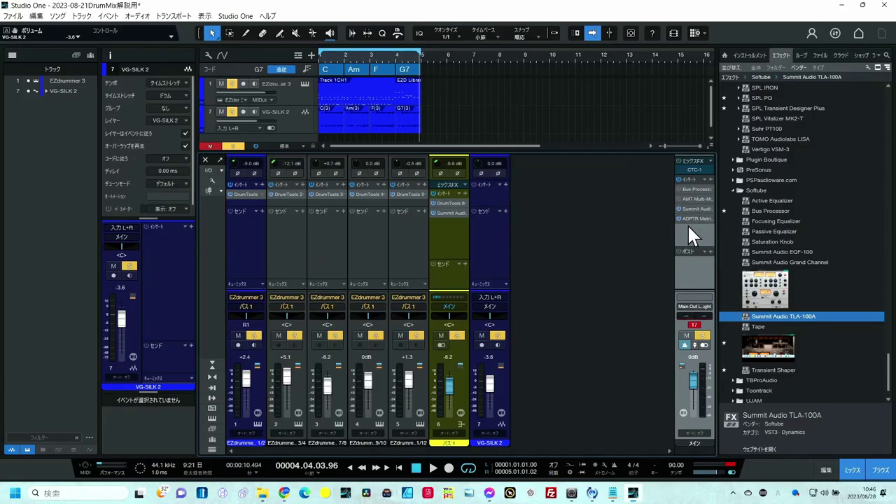
- Open ADPTR MetricAB from the main channel's inserts, place it beside the TLA-100A, and play the song from bar 1
double_click(684, 221)
drag(761, 97, 776, 97)
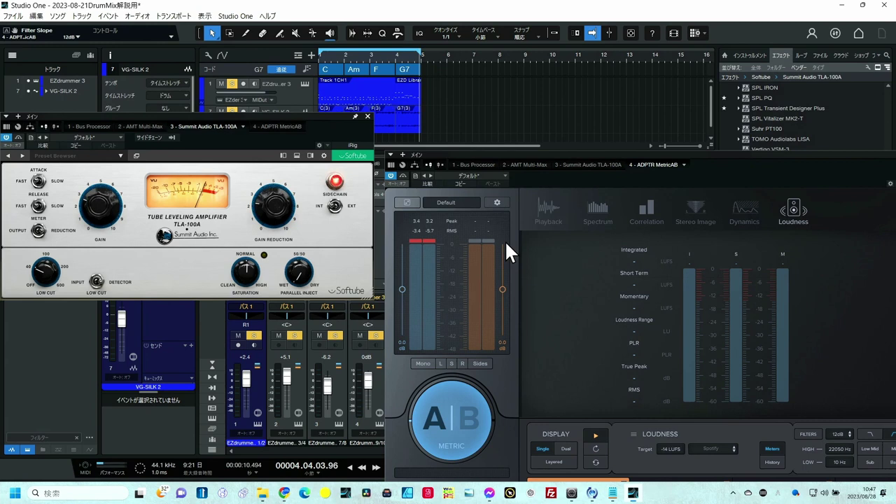
click(319, 58)
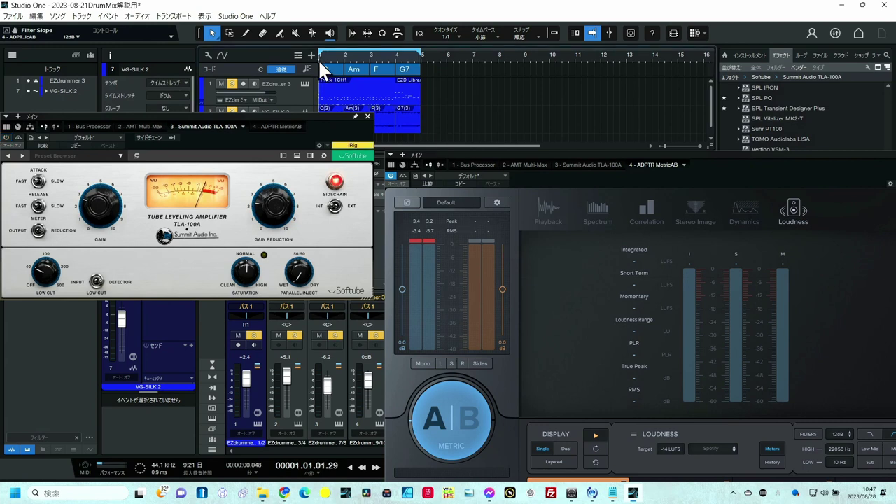
key(space)
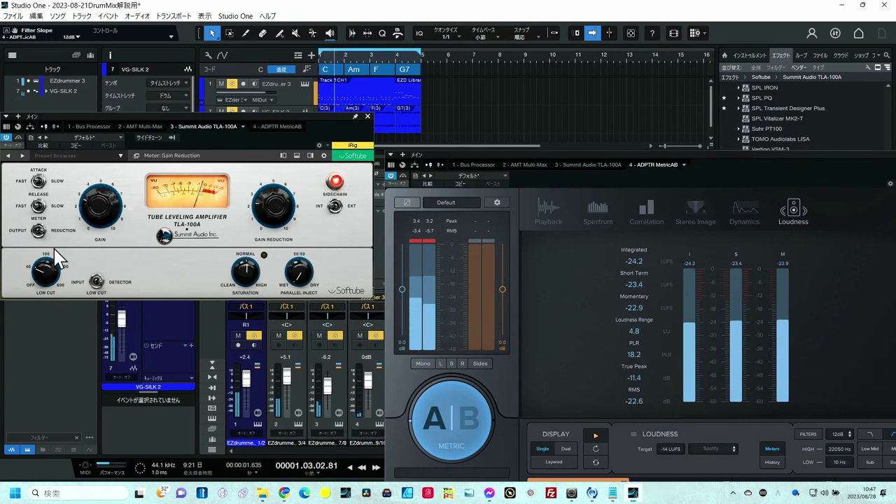
- Set the main channel TLA-100A's gain to 6.7 dB and its gain reduction to 2.7 during playback
mouse_move(97, 208)
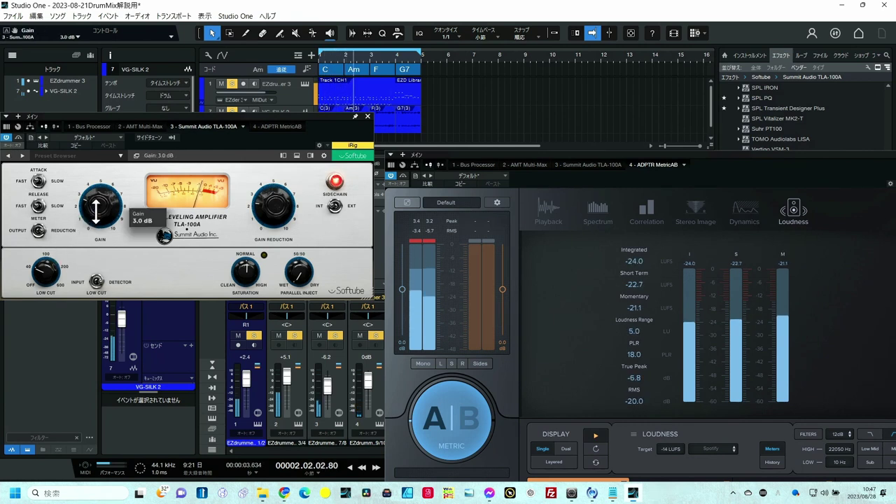
scroll(97, 208, up, 4)
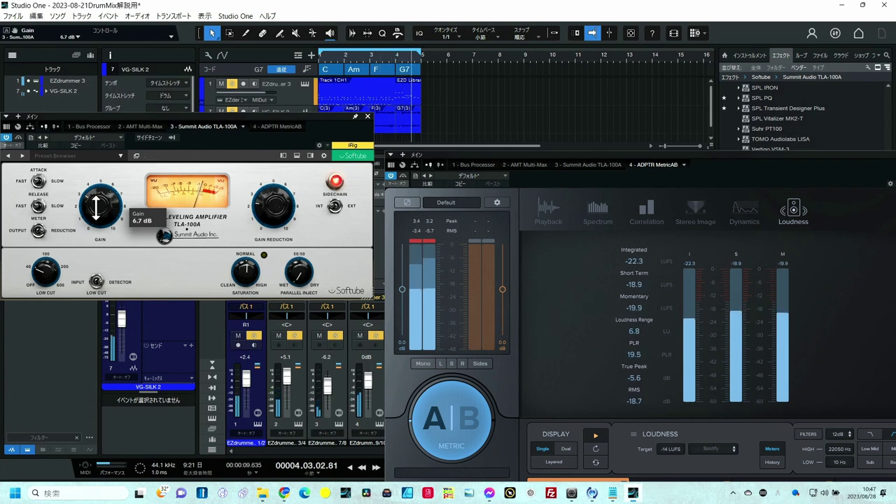
scroll(272, 204, up, 1)
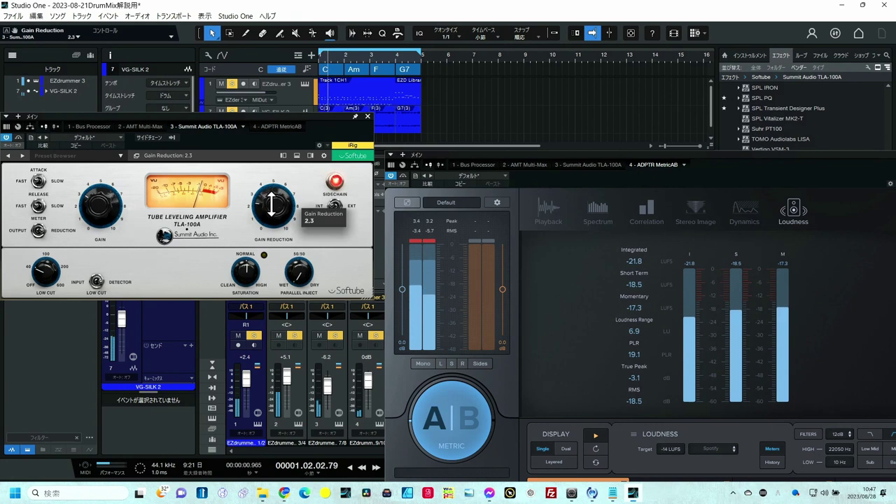
scroll(272, 204, up, 2)
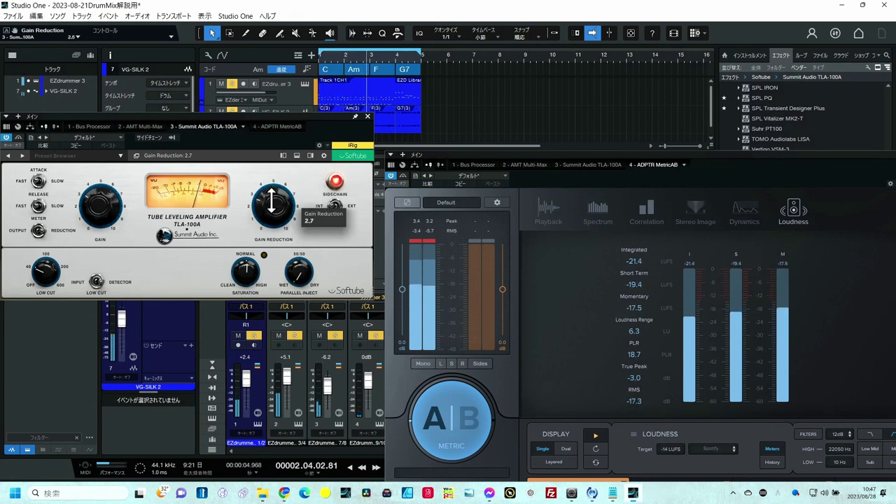
scroll(272, 203, up, 7)
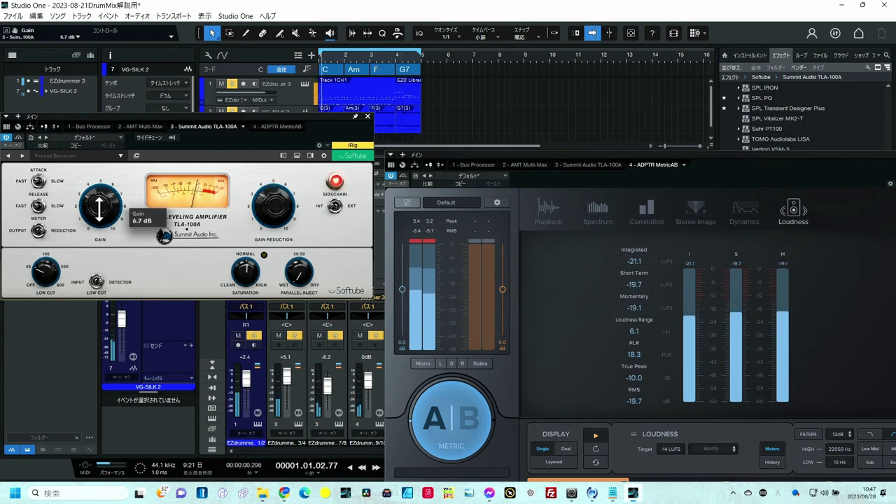
- Raise the TLA-100A's gain gradually to 11.5 dB while watching the loudness meters
scroll(99, 208, up, 10)
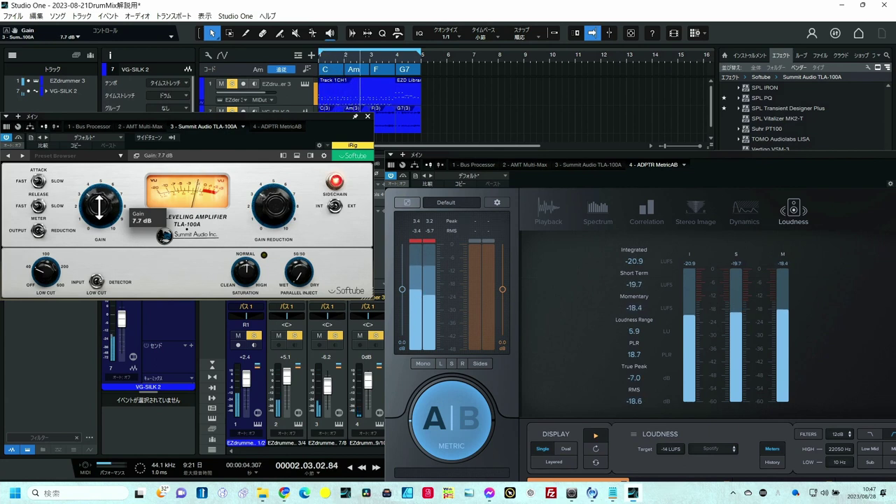
scroll(99, 205, up, 2)
scroll(99, 205, up, 10)
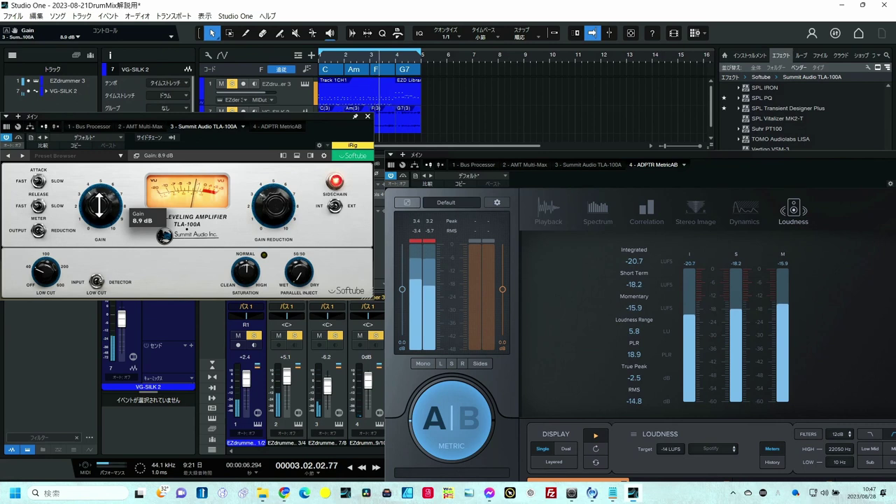
scroll(99, 205, up, 2)
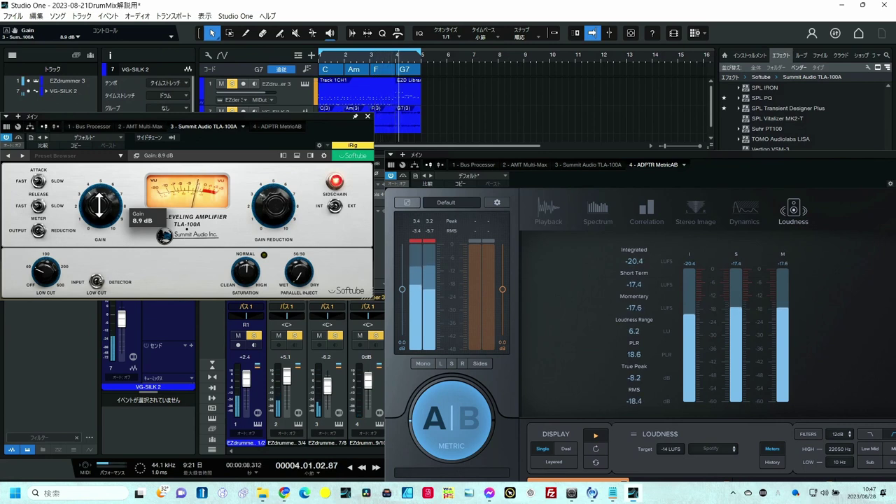
scroll(99, 205, up, 10)
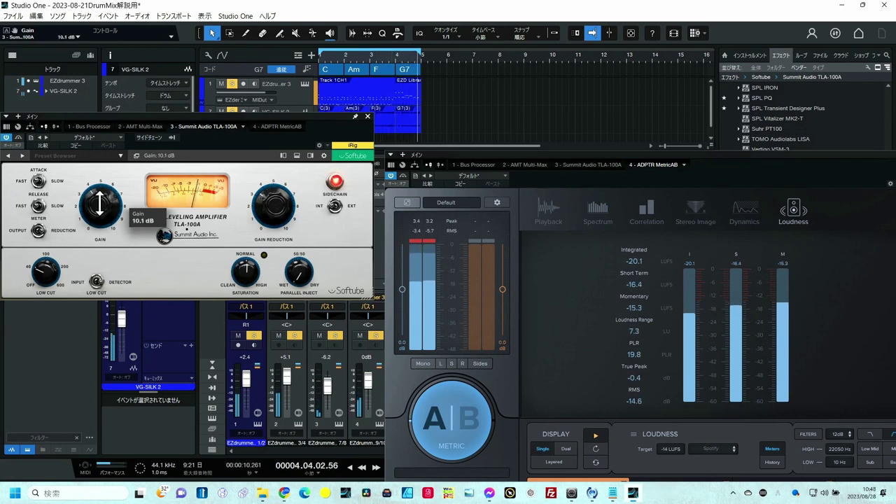
scroll(100, 203, up, 14)
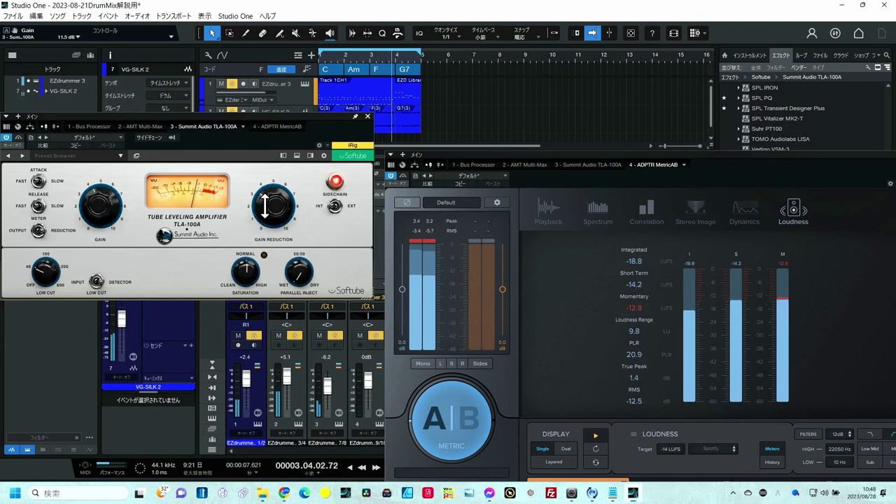
scroll(264, 206, down, 6)
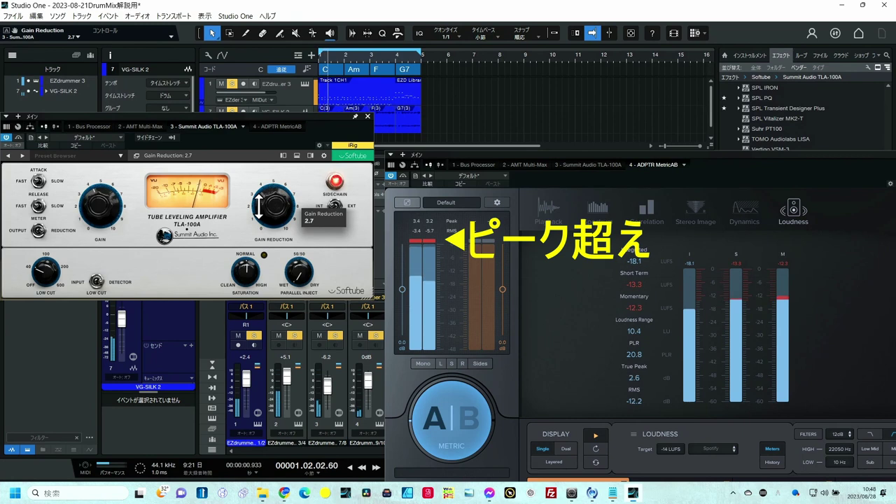
scroll(258, 206, down, 1)
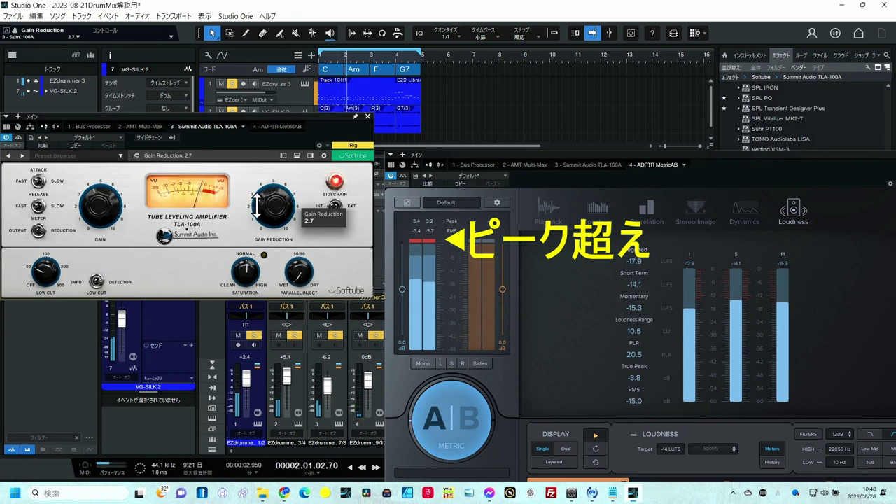
scroll(258, 206, up, 1)
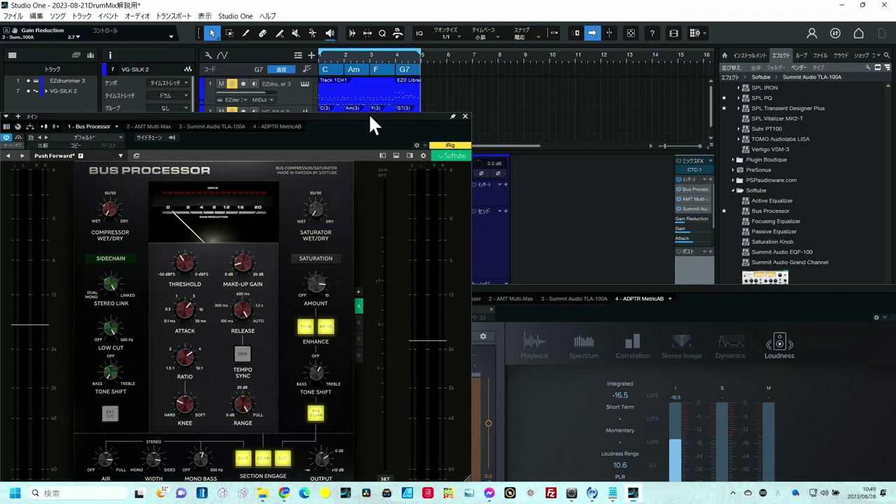
- Move the main channel's Bus Processor window aside and open the AMT Multi-Max insert
drag(368, 113, 480, 98)
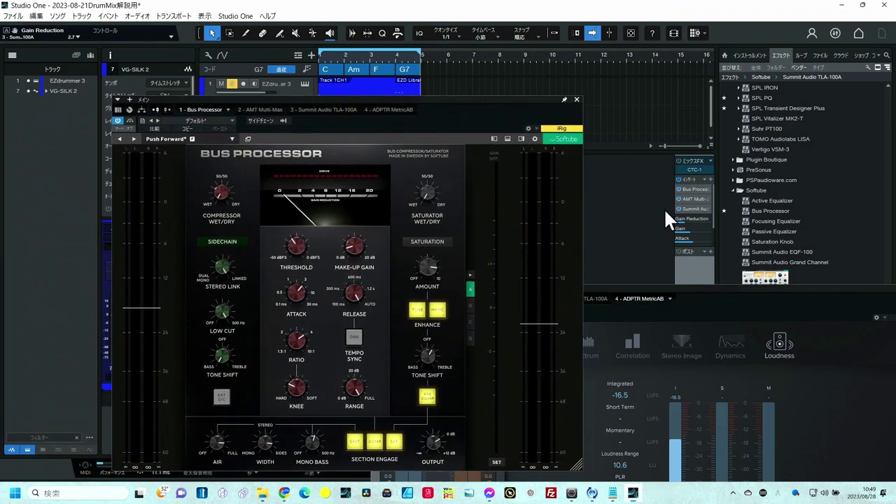
click(684, 200)
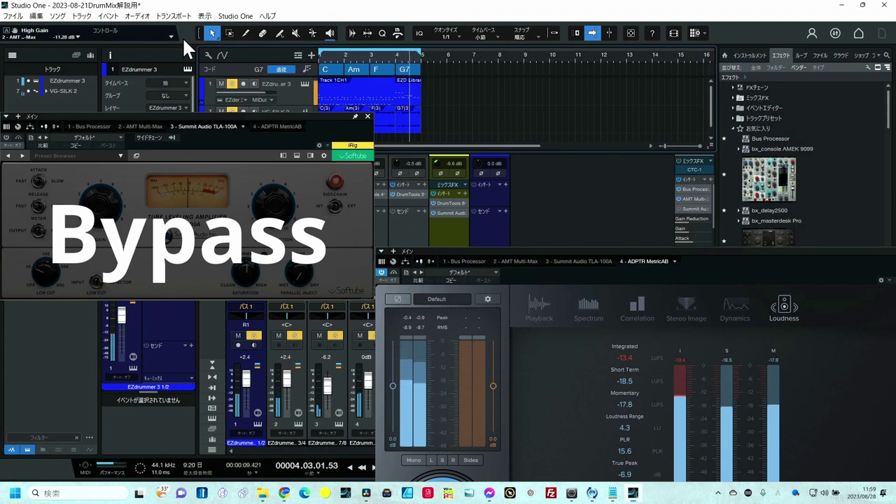
- Switch the main channel's TLA-100A between active and bypassed during playback to compare the loudness, leaving it active
click(7, 143)
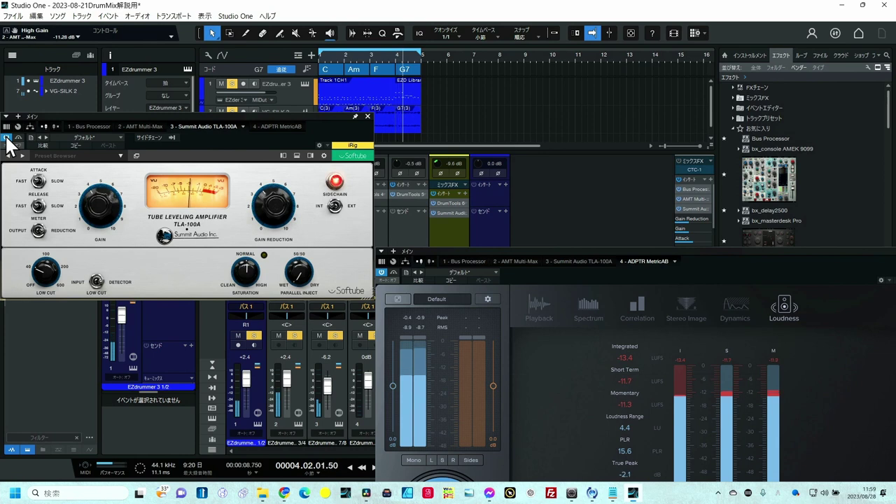
click(7, 139)
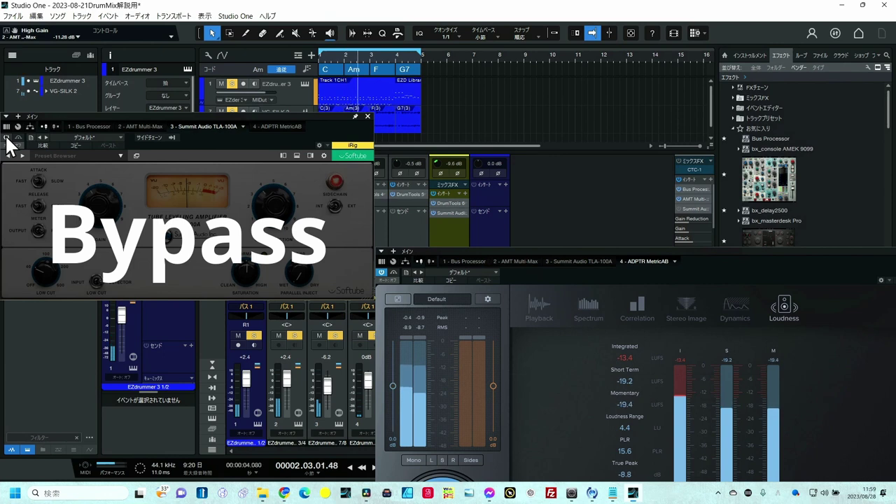
click(6, 138)
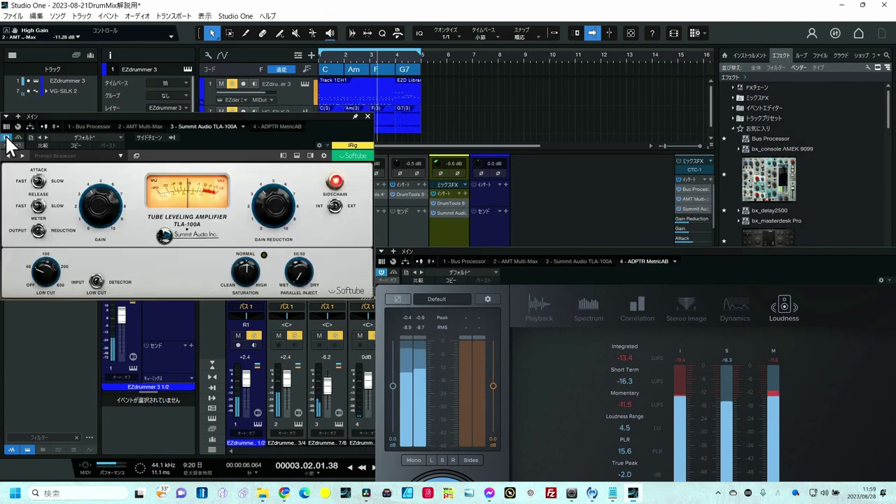